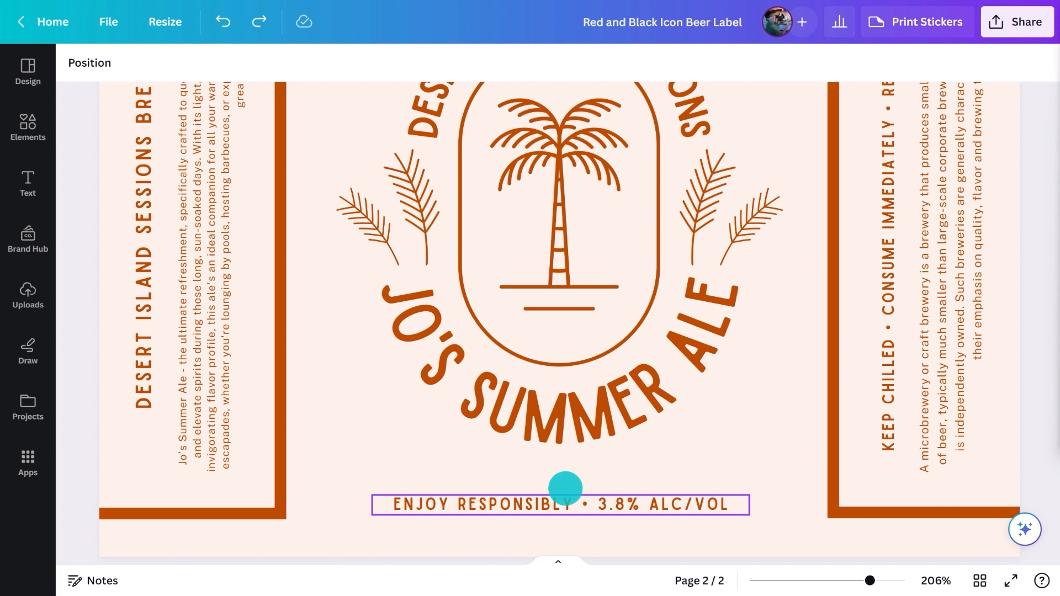
# - Replace "ENJOY RESPONSIBLY" in the line beneath the beer name with "335ML"
pyautogui.click(568, 501)
pyautogui.moveTo(574, 504); pyautogui.dragTo(398, 502)
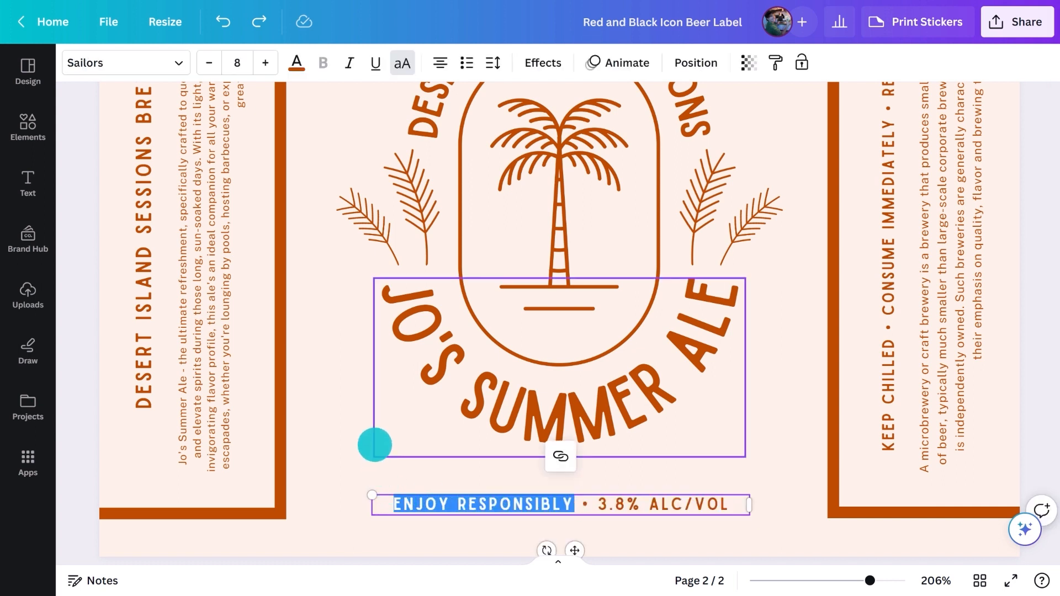
pyautogui.write('335ML')
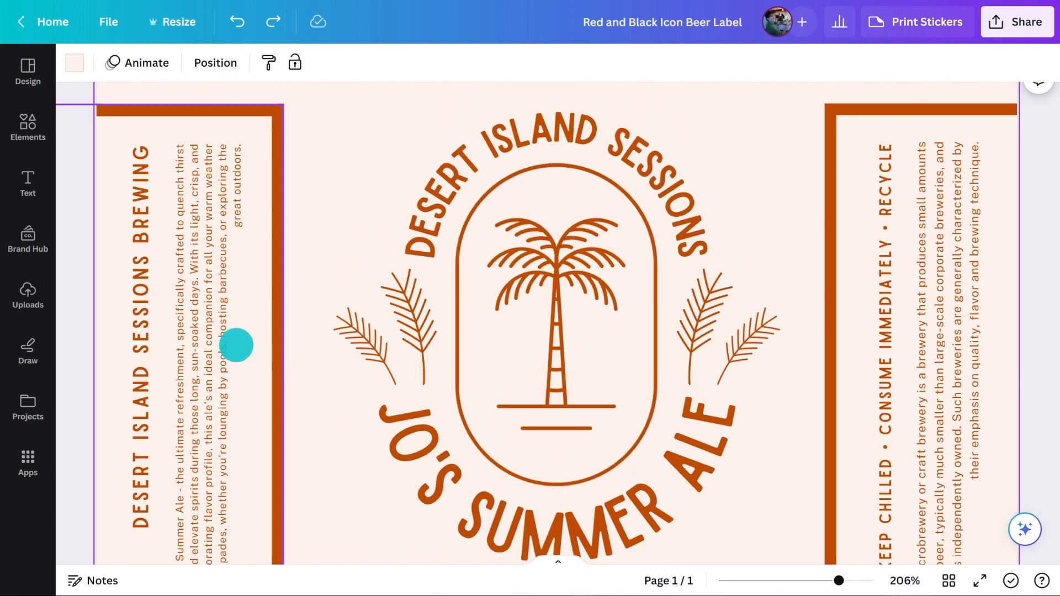
# - Delete the vertical brewery heading from the label's left panel and the vertical text from its right panel
pyautogui.click(142, 267)
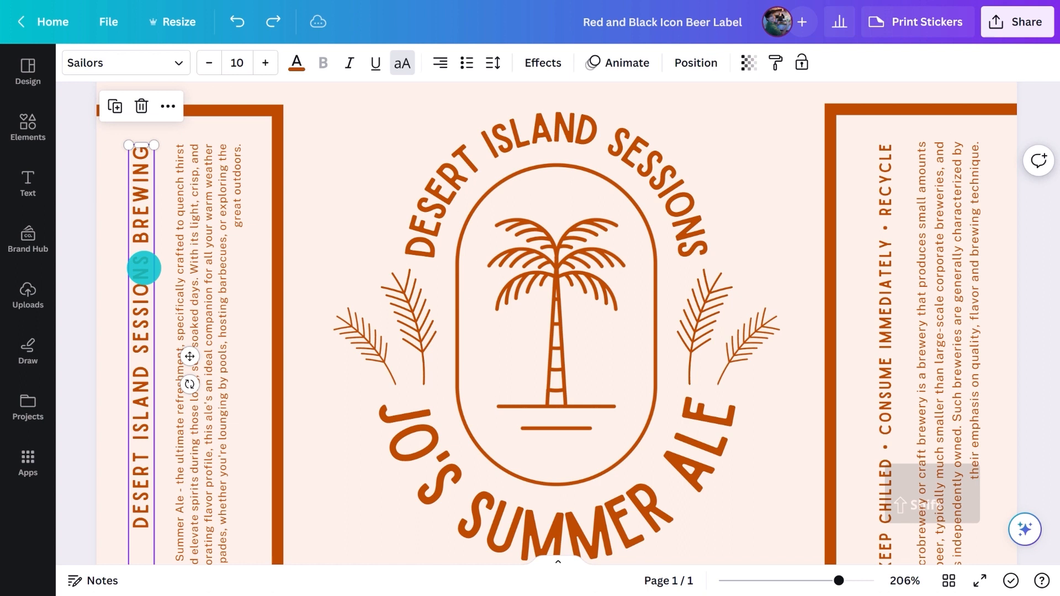
pyautogui.keyDown('shift'); pyautogui.click(885, 254); pyautogui.keyUp('shift')
pyautogui.press('Delete')
# - Rotate the ale description to 0° and fit it inside the label's left panel
pyautogui.click(229, 183)
pyautogui.moveTo(278, 370); pyautogui.dragTo(210, 475)
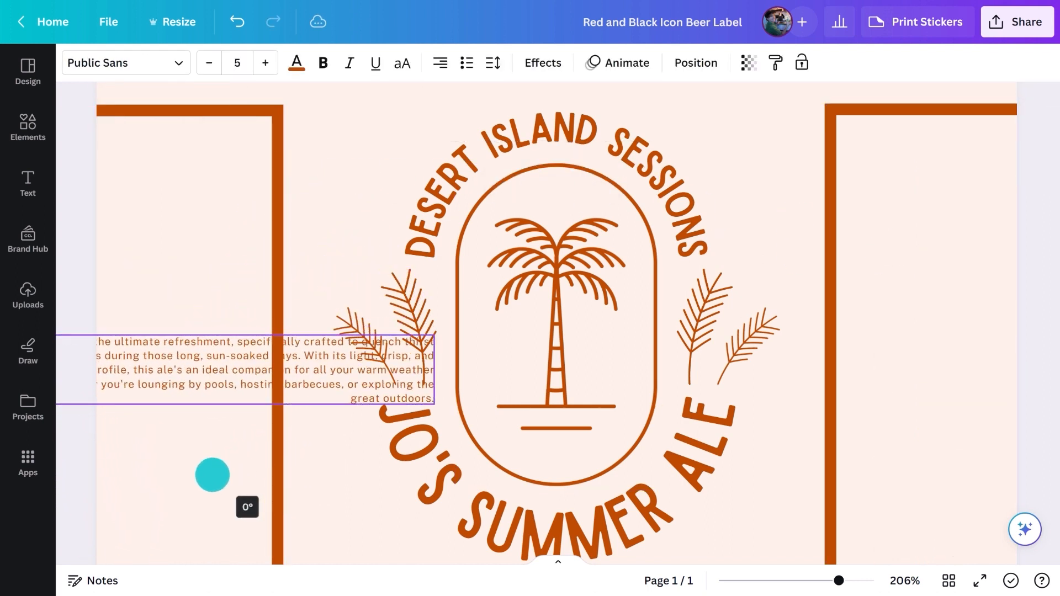
pyautogui.moveTo(434, 370); pyautogui.dragTo(247, 192)
# - Add a text box at the top of the label's right panel reading "Ingredients: Water, Barley Malt, Maize, Rice, Hop Extract, Stabilise, Antioxidant,"
pyautogui.press('t')
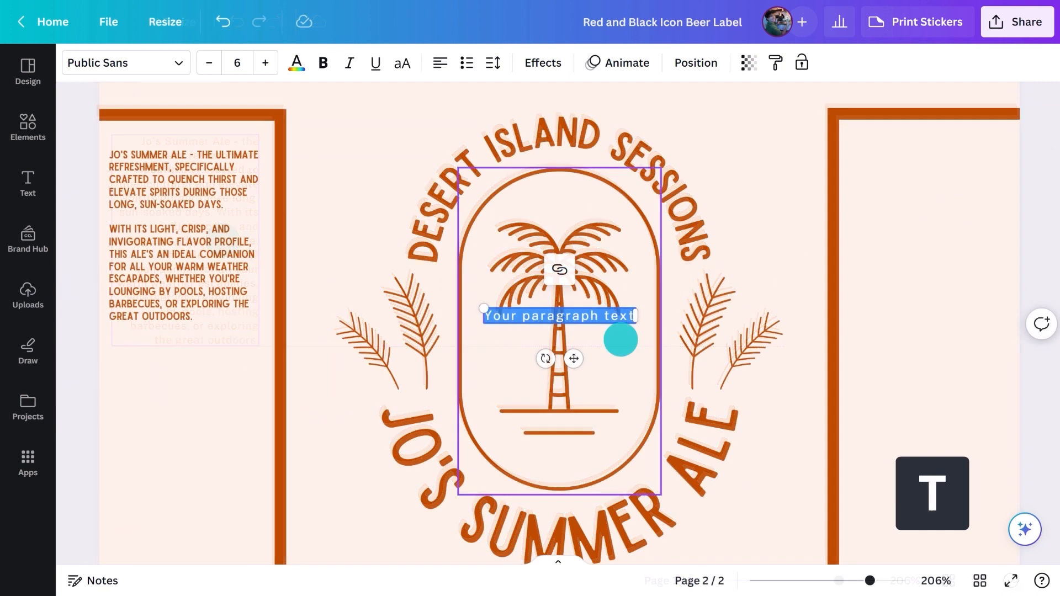
pyautogui.moveTo(620, 338); pyautogui.dragTo(944, 187)
pyautogui.moveTo(1008, 149); pyautogui.dragTo(991, 148)
pyautogui.write('Ing')
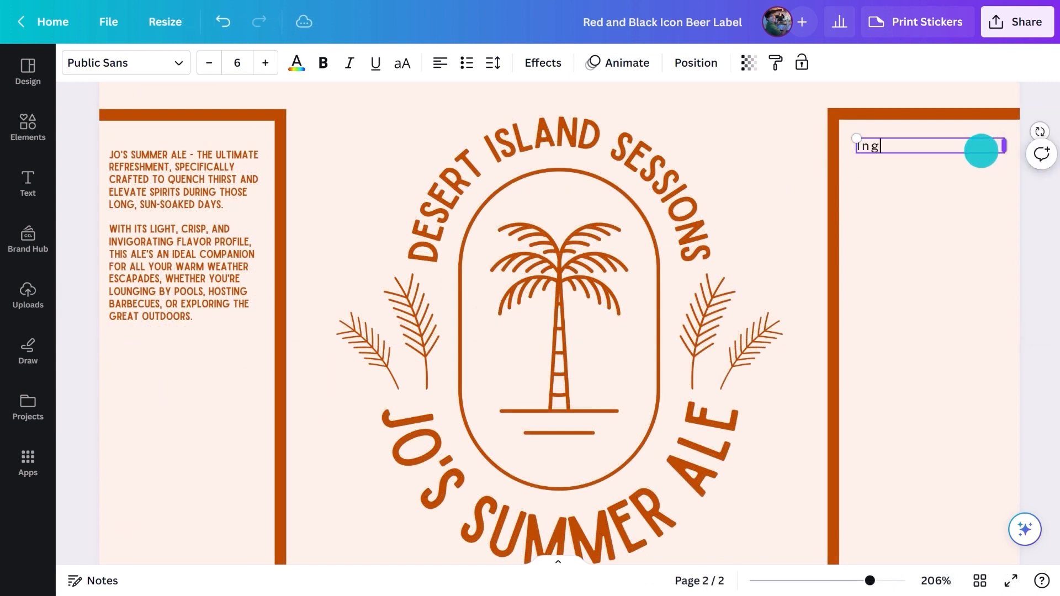
pyautogui.write('redients: Water, Barley Malt, Maize,')
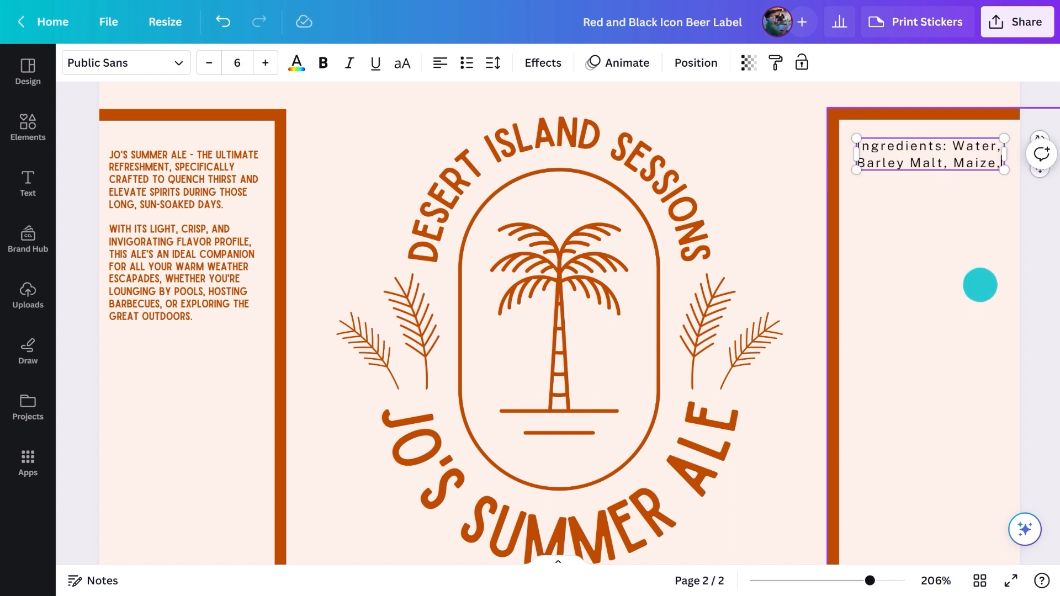
pyautogui.write(' Rice,')
pyautogui.write('Hop Exctract')
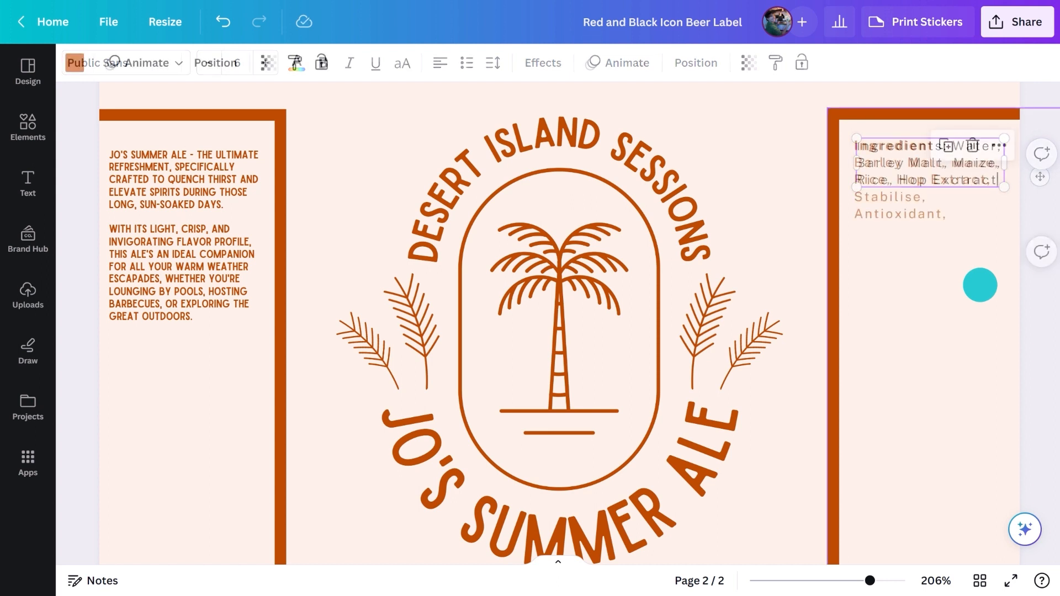
# - Duplicate the ingredients text below itself, replace the copy with "ALLERGENS: BARLEY", and widen it to fit one line
pyautogui.keyDown('alt'); pyautogui.moveTo(922, 209); pyautogui.dragTo(909, 286); pyautogui.keyUp('alt')
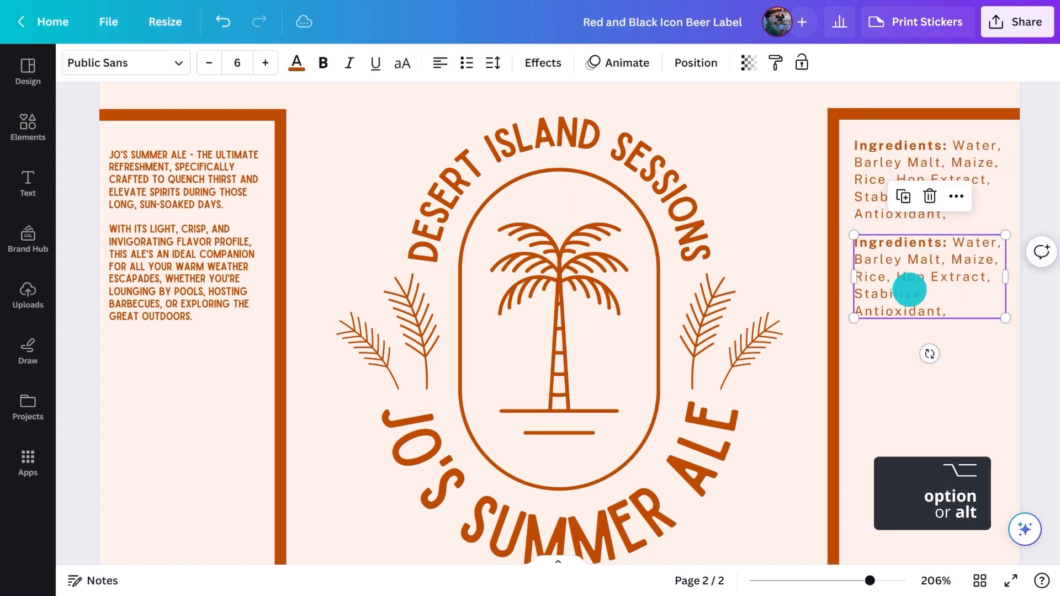
pyautogui.doubleClick(909, 285)
pyautogui.write('ALLERGENS:')
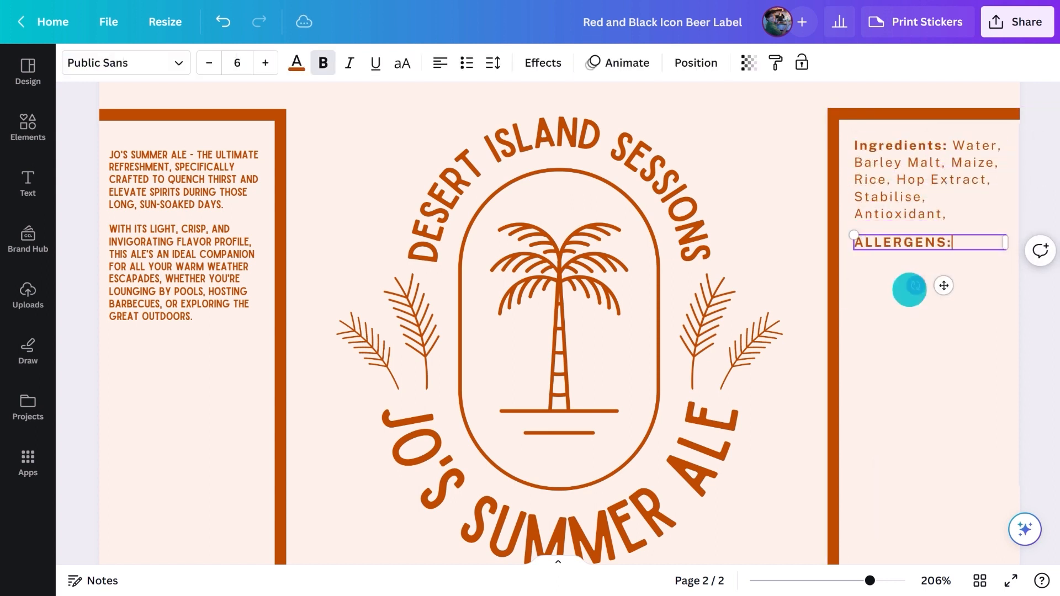
pyautogui.write(' BARLEY')
pyautogui.moveTo(997, 250); pyautogui.dragTo(992, 250)
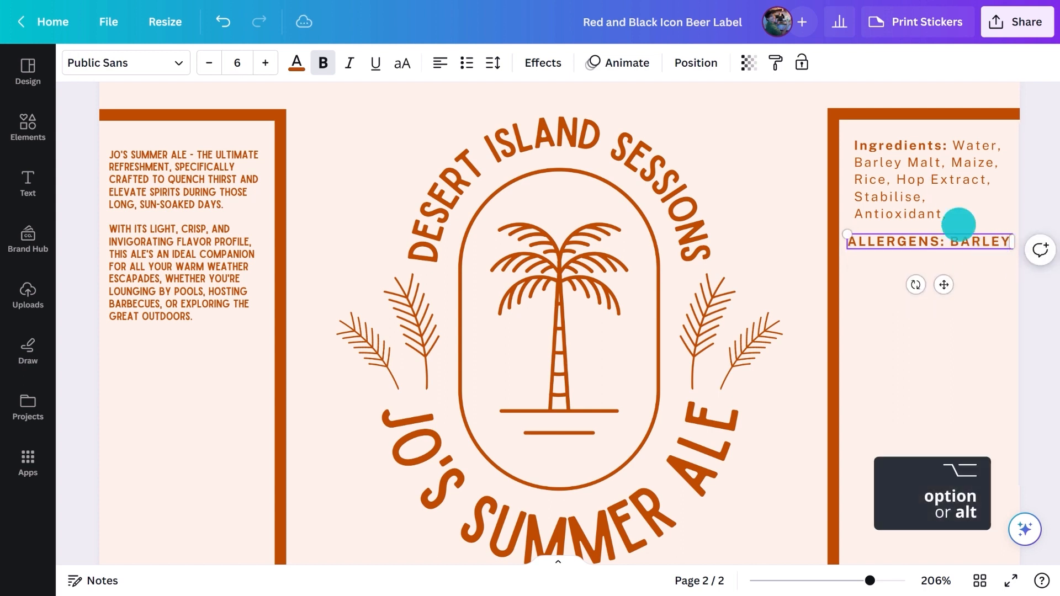
# - Duplicate the ingredients text below the allergens as "PER SERVING: CALORIES: 90KCAL, CARBS: 2.6 GRAMS, PROTEIN: 0.7 GRAMS, FAT: 0 GRAMS."
pyautogui.keyDown('alt'); pyautogui.click(896, 180); pyautogui.keyUp('alt')
pyautogui.moveTo(897, 182); pyautogui.dragTo(900, 303)
pyautogui.doubleClick(914, 291)
pyautogui.moveTo(948, 270); pyautogui.dragTo(862, 256)
pyautogui.write('PER SERVINGS:')
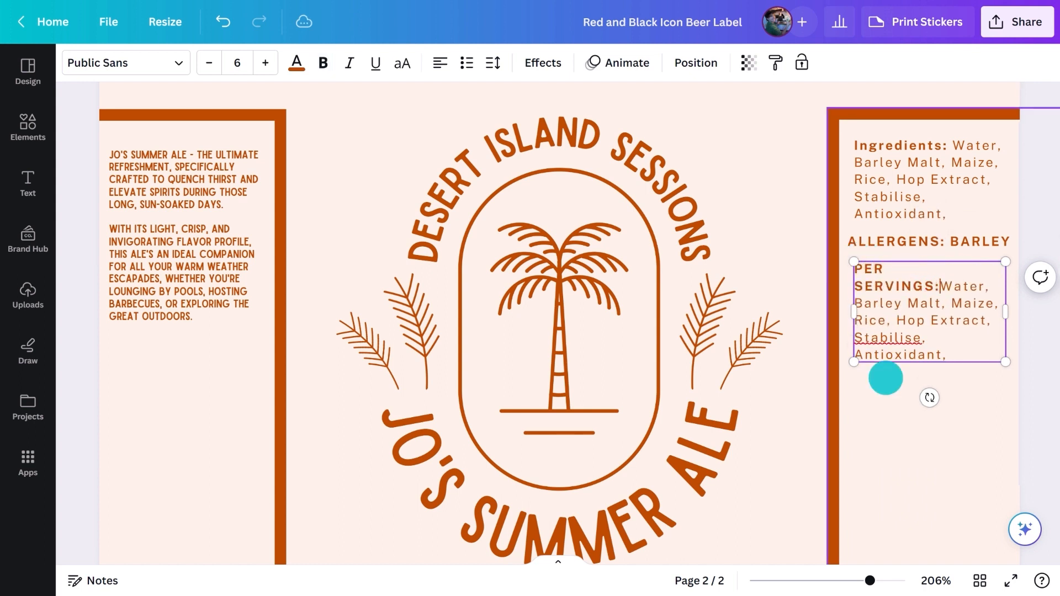
pyautogui.moveTo(946, 340); pyautogui.dragTo(860, 288)
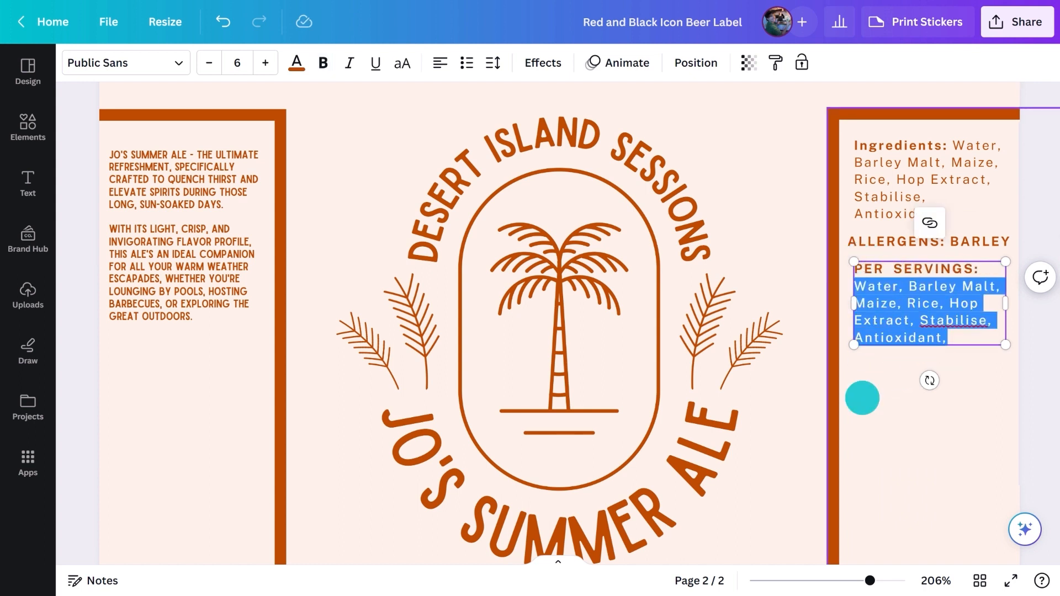
pyautogui.write('CALORIES')
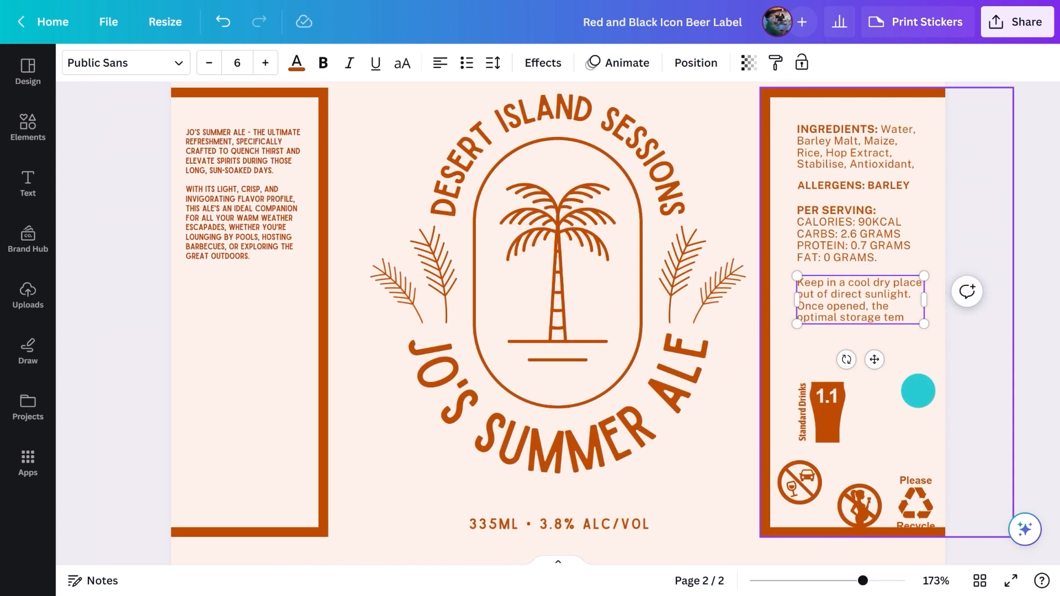
# - Add the storage note "Keep in a cool dry place out of direct sunlight. Once opened, the optimal storage temperature for cans and bottles is 53-59 degrees Fahrenheit."
pyautogui.write('erature for cans and')
pyautogui.write(' bottles is 53-59 degrees Fahrenheit')
pyautogui.write('.')
pyautogui.click(919, 391)
# - Duplicate the volume line beside the standard drinks glass, reduce its font size to 6.1, and change it to "PLEASE DRINK RESPONSIBLY"
pyautogui.keyDown('alt'); pyautogui.moveTo(535, 525); pyautogui.dragTo(876, 404); pyautogui.keyUp('alt')
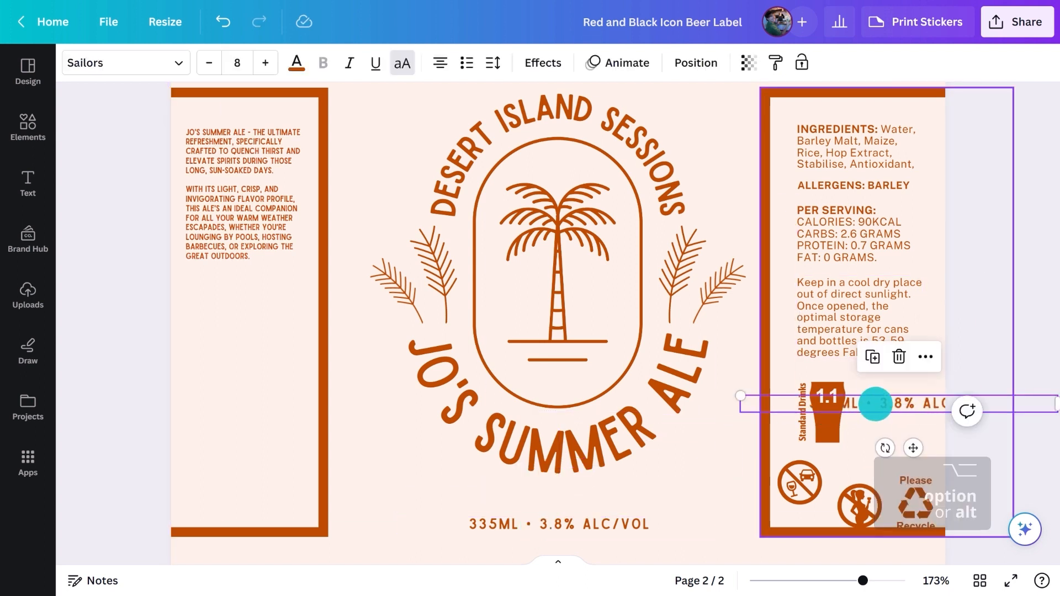
pyautogui.click(209, 62)
pyautogui.moveTo(747, 402); pyautogui.dragTo(873, 402)
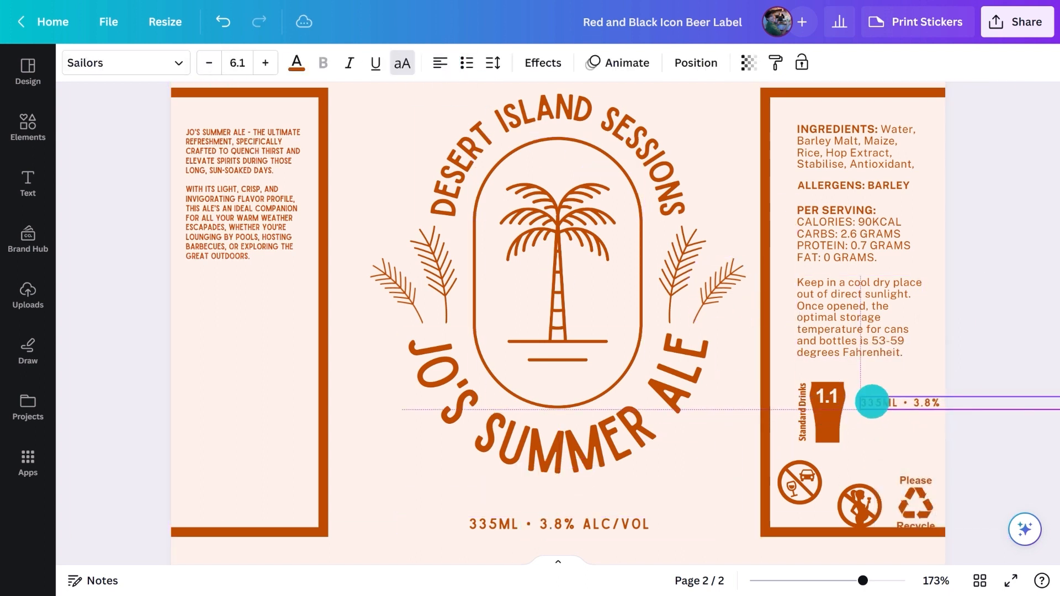
pyautogui.click(872, 402)
pyautogui.doubleClick(873, 402)
pyautogui.write('PLEASE DRINK RESPONSIBLY')
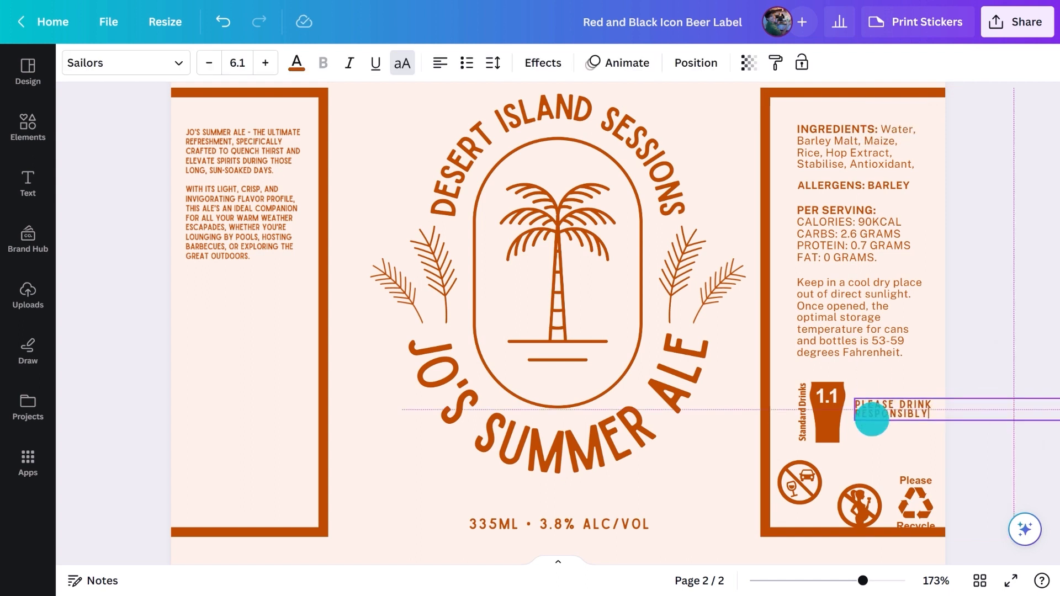
pyautogui.click(874, 450)
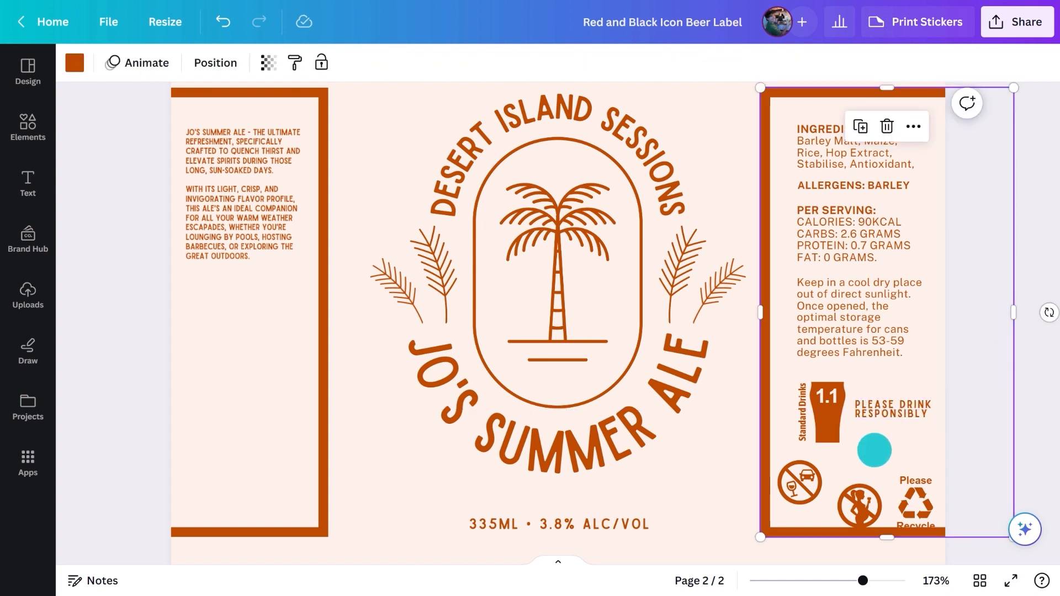
# - Shrink the no-driving, no-pregnancy and recycle icons together and center them in the row beneath the standard drinks glass
pyautogui.scroll(-1, 874, 450)
pyautogui.click(857, 426)
pyautogui.click(910, 421)
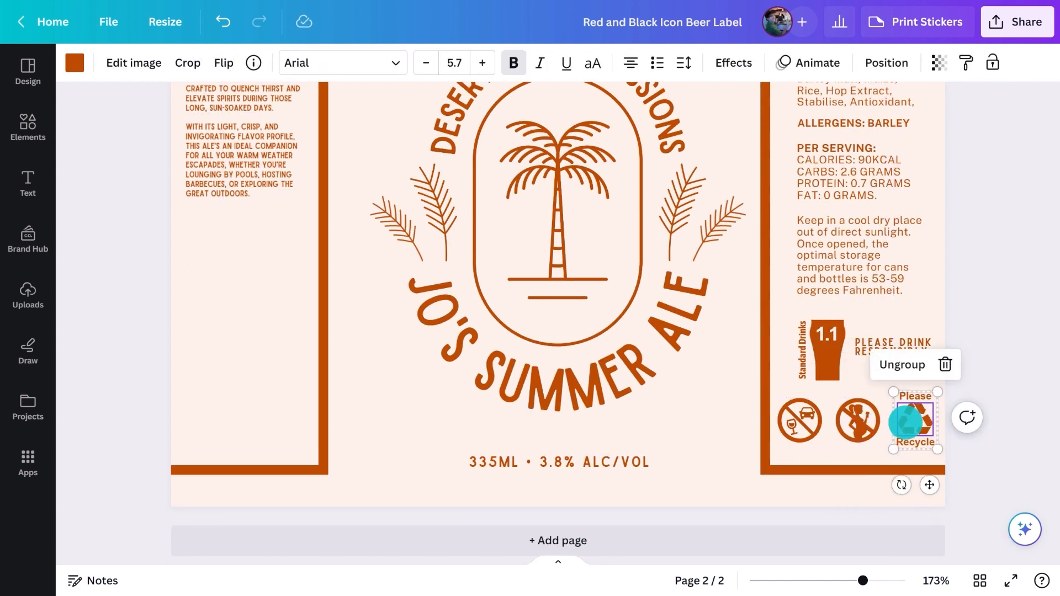
pyautogui.keyDown('shift'); pyautogui.click(860, 429); pyautogui.keyUp('shift')
pyautogui.keyDown('shift'); pyautogui.click(814, 421); pyautogui.keyUp('shift')
pyautogui.moveTo(937, 393); pyautogui.dragTo(906, 404)
pyautogui.moveTo(848, 422); pyautogui.dragTo(869, 425)
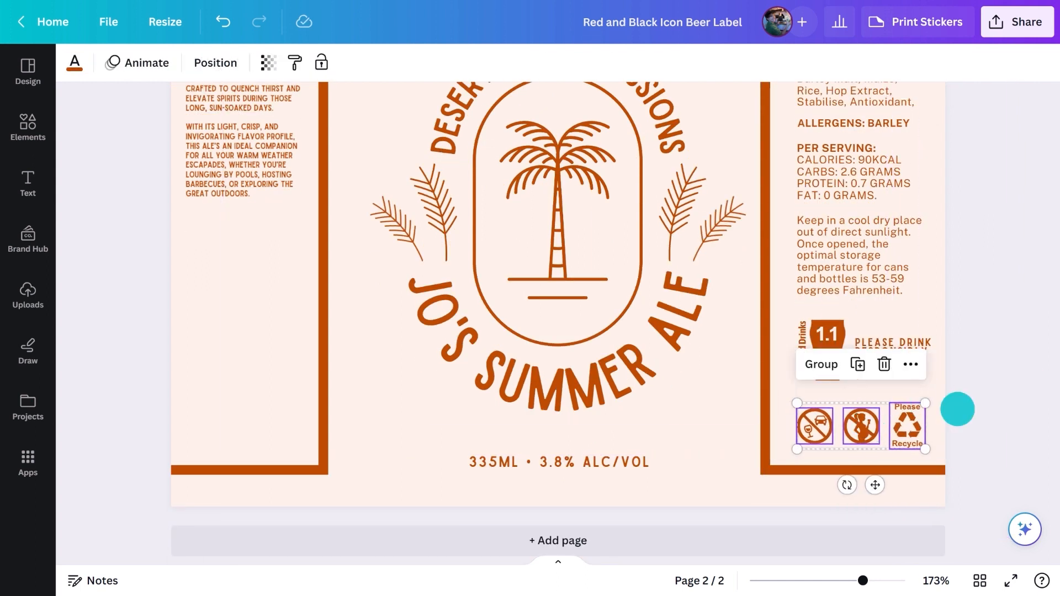
pyautogui.click(957, 409)
# - Copy the per-serving text into the label's left panel and change it to "BEST BEFORE: 08/01/26"
pyautogui.moveTo(845, 171); pyautogui.dragTo(173, 294)
pyautogui.doubleClick(255, 305)
pyautogui.write('BEST BEFORE:')
pyautogui.moveTo(268, 353); pyautogui.dragTo(270, 224)
pyautogui.write('8/01/26')
pyautogui.write('B')
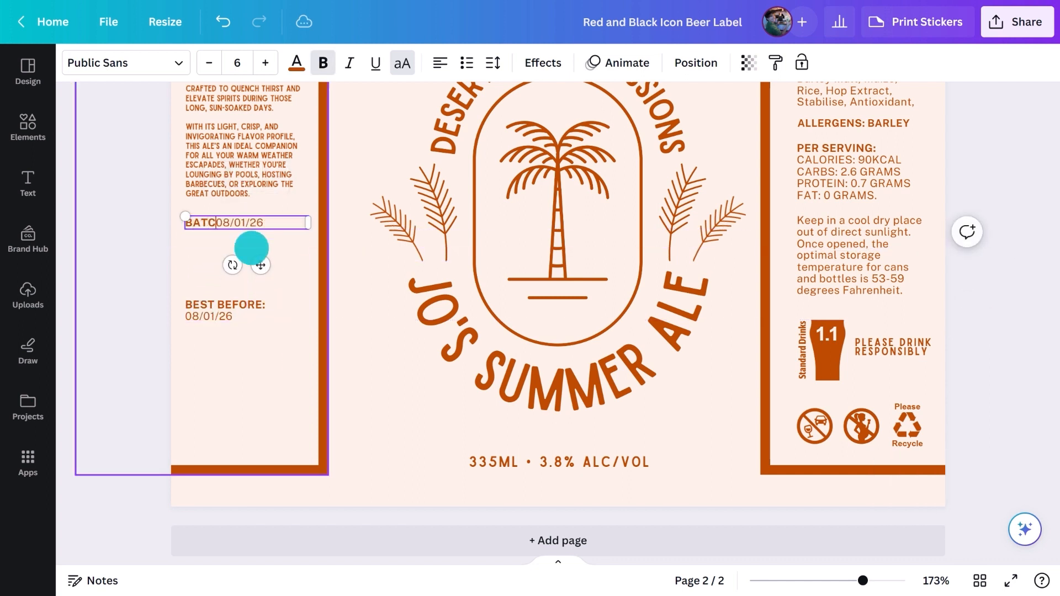
pyautogui.write('ATCH CODE:')
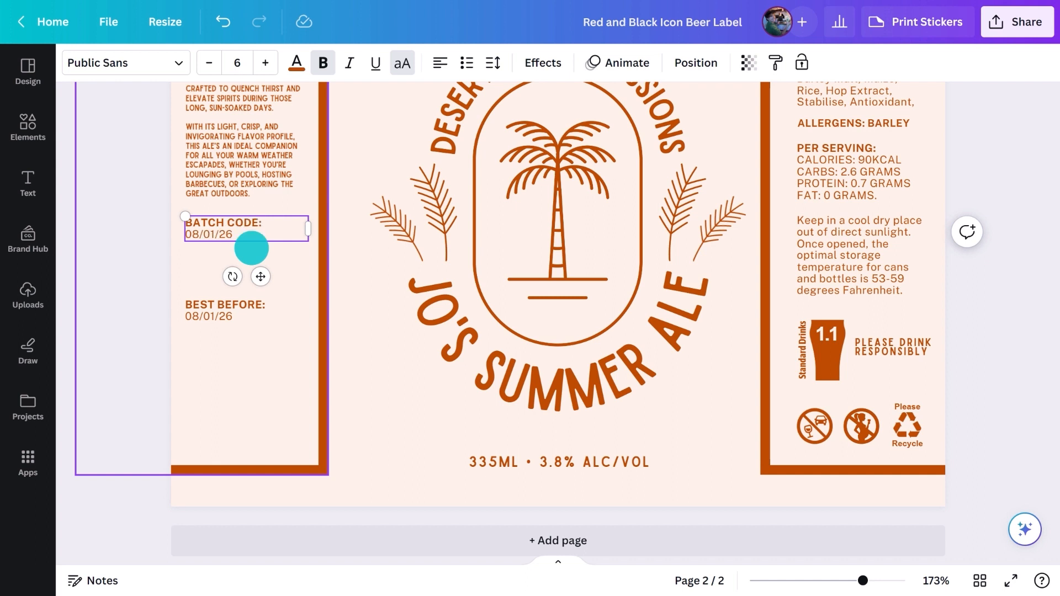
pyautogui.moveTo(236, 236); pyautogui.dragTo(200, 281)
pyautogui.write('473038579043')
# - Change the block copied below the batch code to "BOTTLED ON: 12/01/25"
pyautogui.tripleClick(243, 262)
pyautogui.write('BOTTLED ON:')
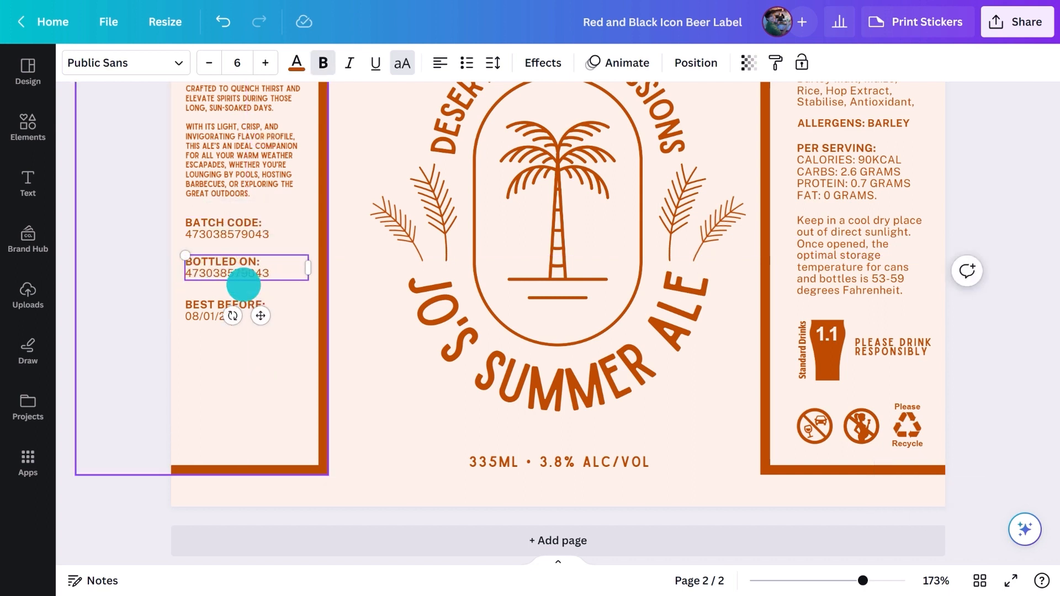
pyautogui.tripleClick(242, 277)
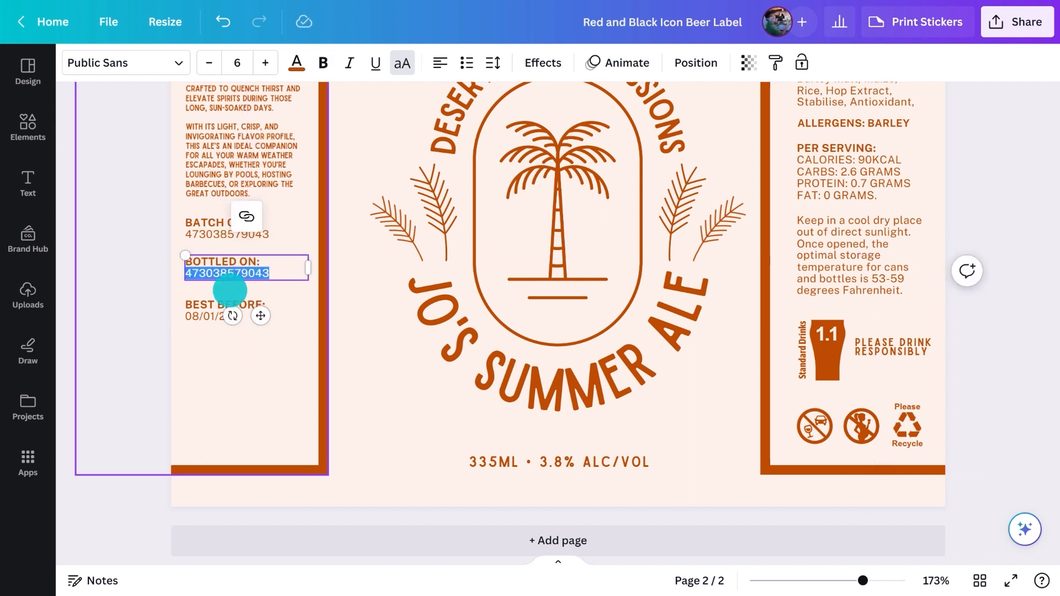
pyautogui.write('12/01/25')
# - Duplicate the bottling date block below the best-before date and change it to "COUNTRY OF ORIGIN: AUSTRALIA"
pyautogui.keyDown('alt'); pyautogui.moveTo(230, 276); pyautogui.dragTo(237, 350); pyautogui.keyUp('alt')
pyautogui.tripleClick(258, 341)
pyautogui.write('COUNTRY OF ORIGIN:')
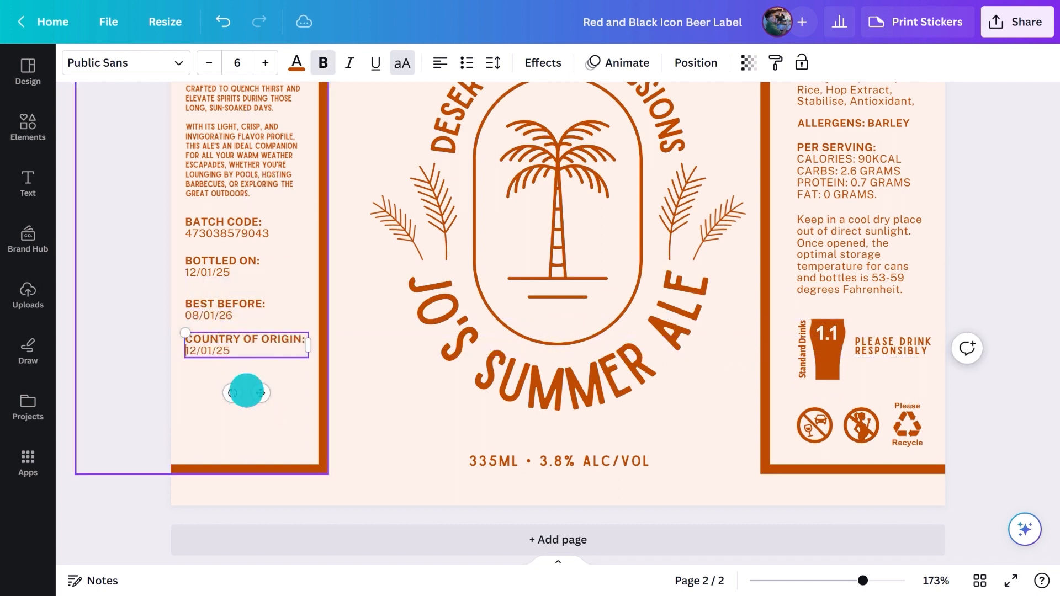
pyautogui.moveTo(227, 351); pyautogui.dragTo(174, 371)
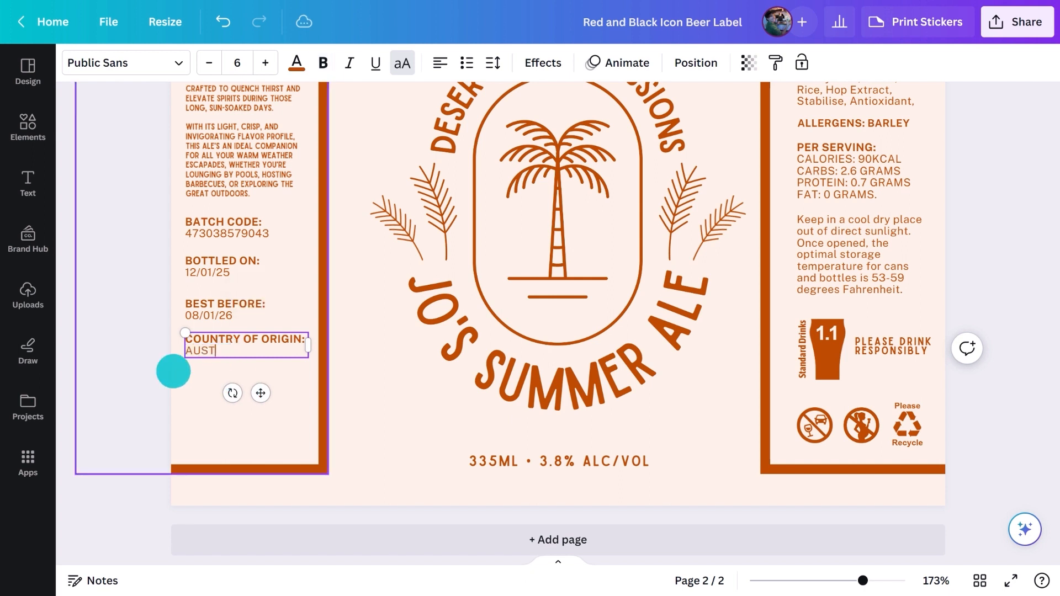
pyautogui.click(159, 376)
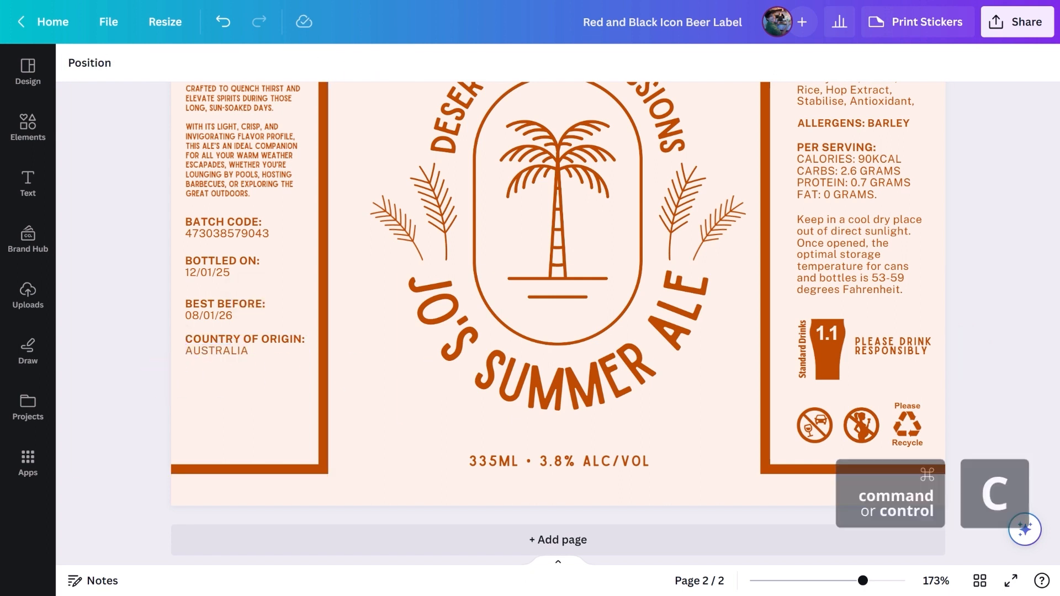
# - Paste the copied barcode and place it near the bottom of the label's left panel
pyautogui.click(359, 398)
pyautogui.hotkey('ctrl', 'v')
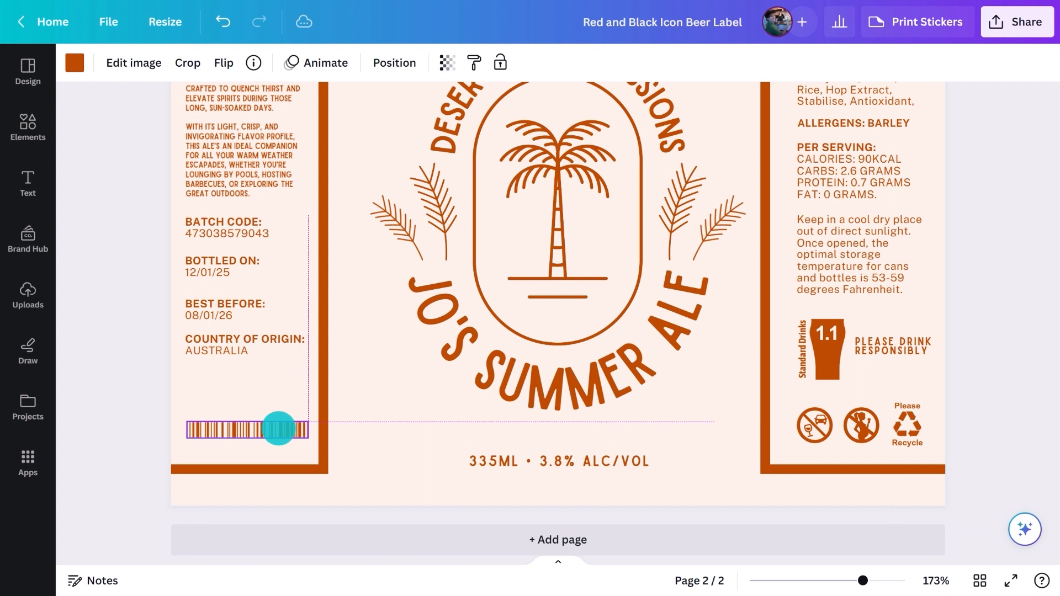
pyautogui.moveTo(217, 350); pyautogui.dragTo(215, 398)
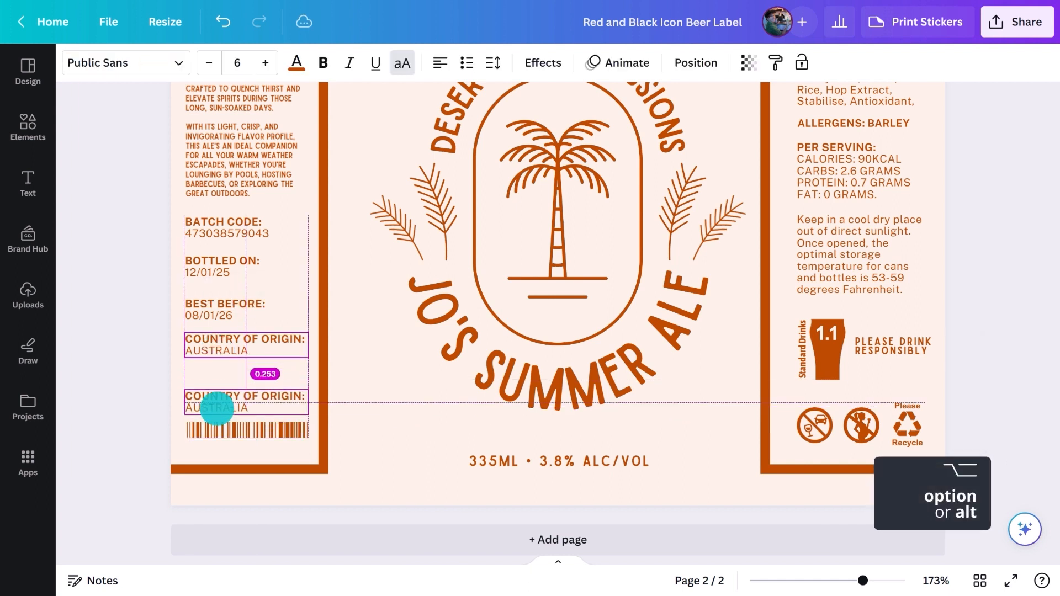
pyautogui.doubleClick(214, 397)
pyautogui.write('WWW')
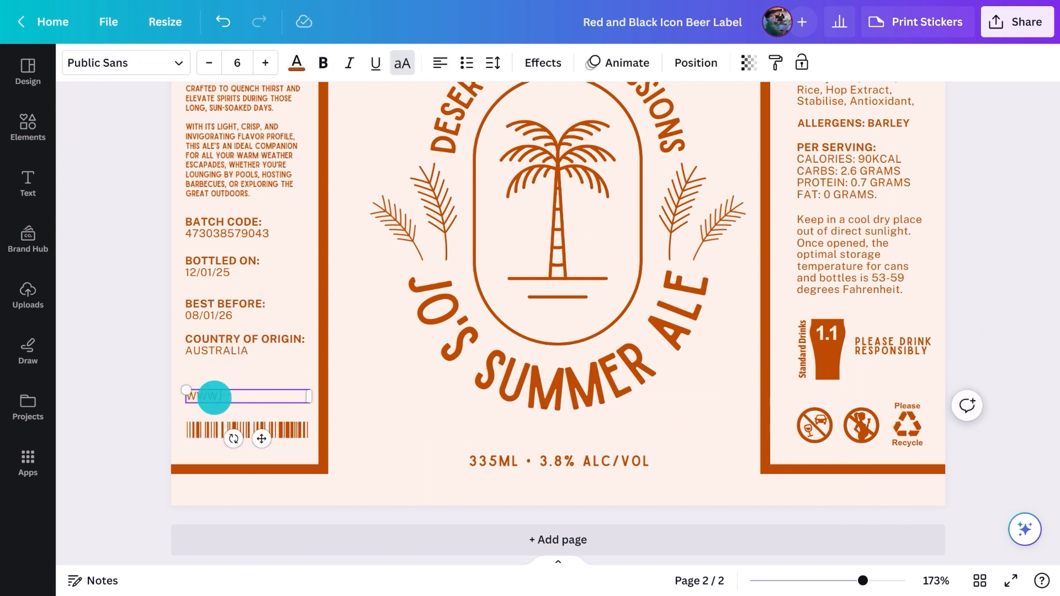
pyautogui.write('.JOSSUMMERALE.COM')
pyautogui.click(210, 62)
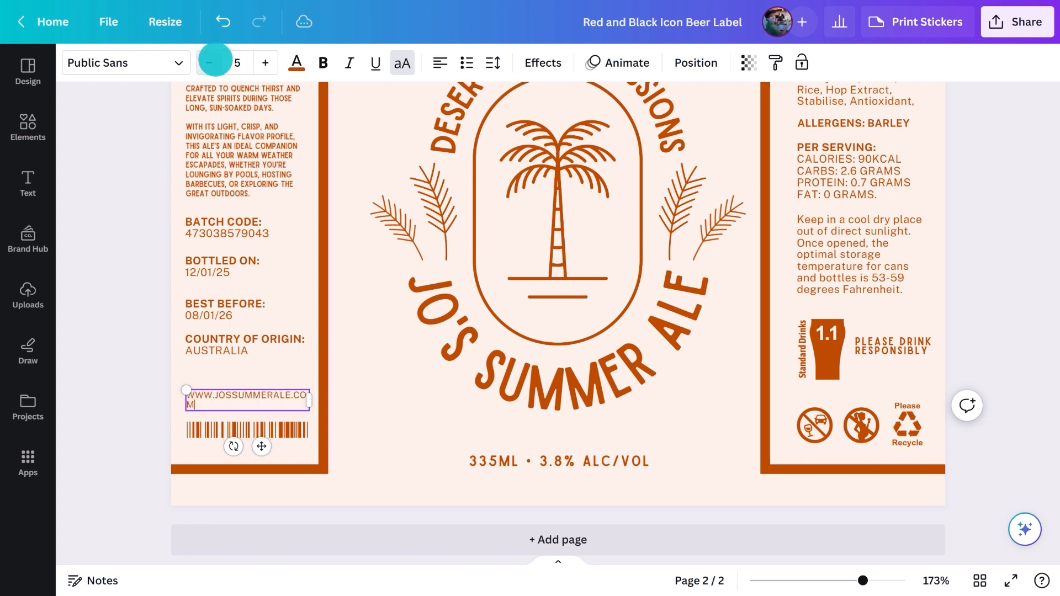
pyautogui.moveTo(315, 395); pyautogui.dragTo(315, 395)
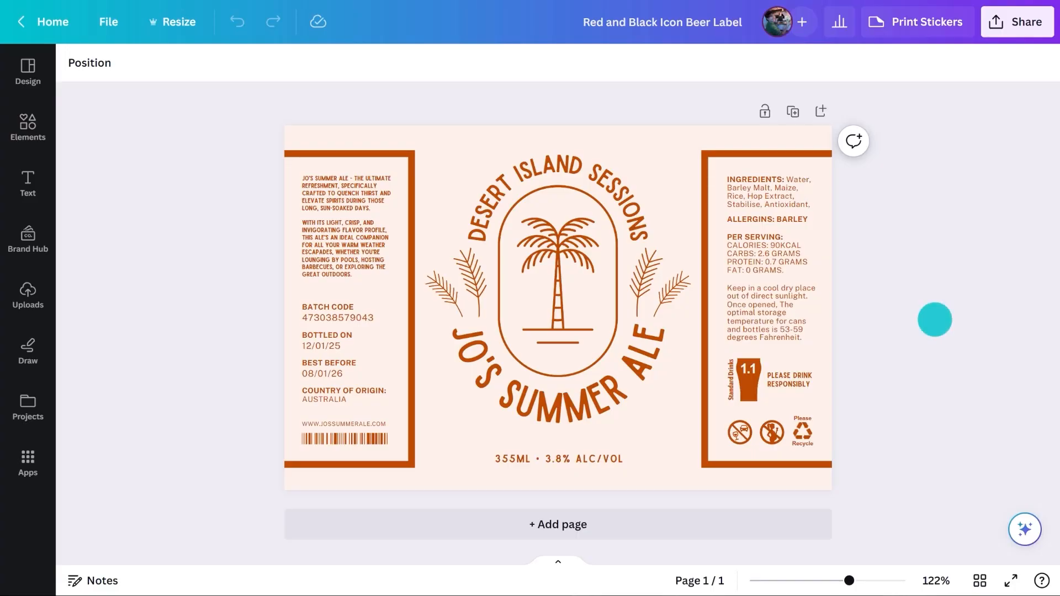
# - Open the sticker printing options, set the size to Large (6 x 4in), and return to the product preview
pyautogui.click(912, 23)
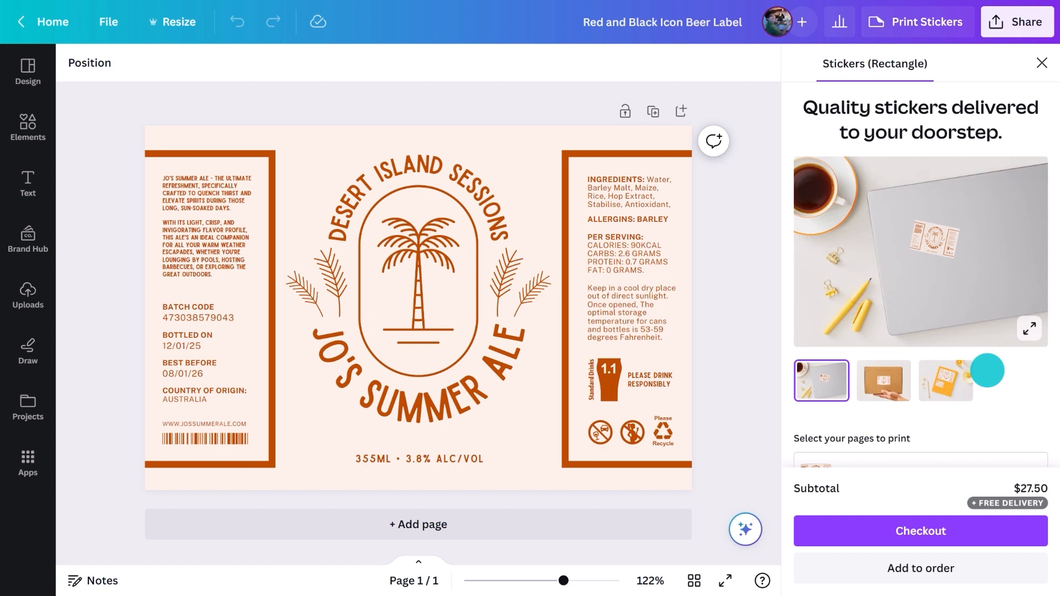
pyautogui.scroll(-3, 988, 370)
pyautogui.click(987, 370)
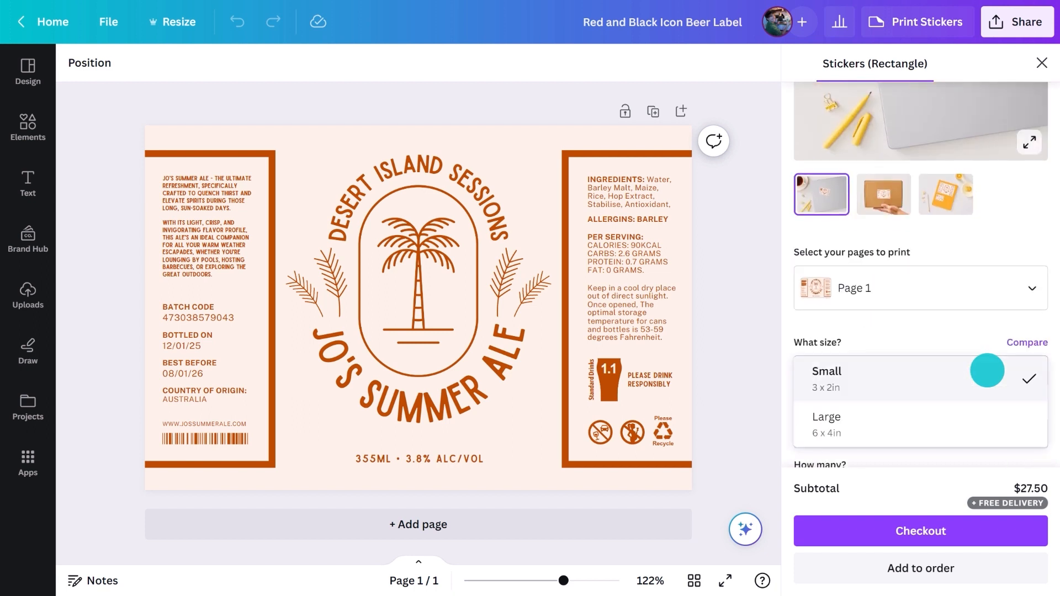
pyautogui.click(913, 426)
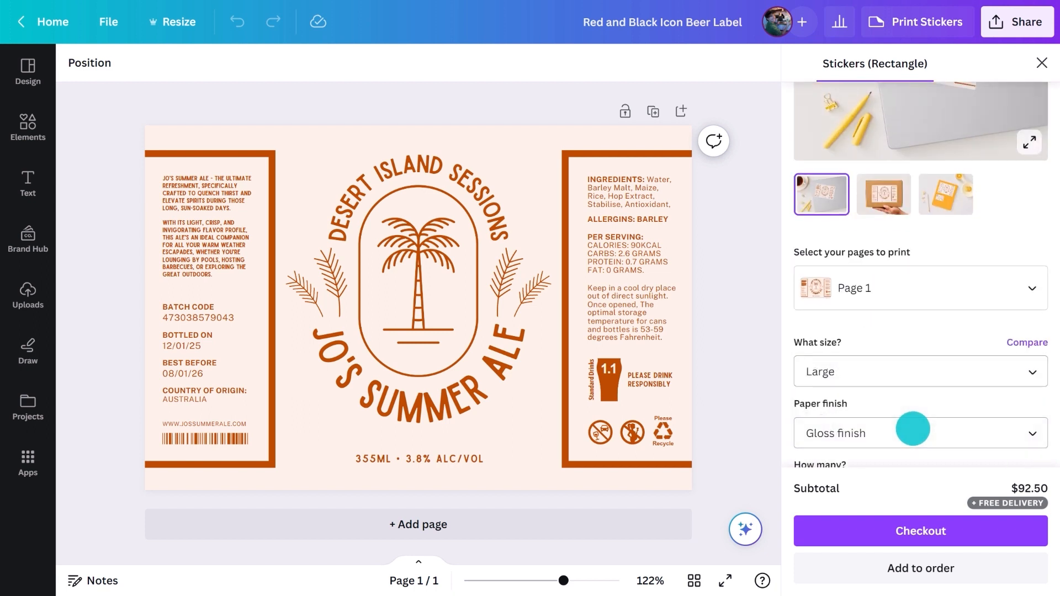
pyautogui.scroll(2, 914, 429)
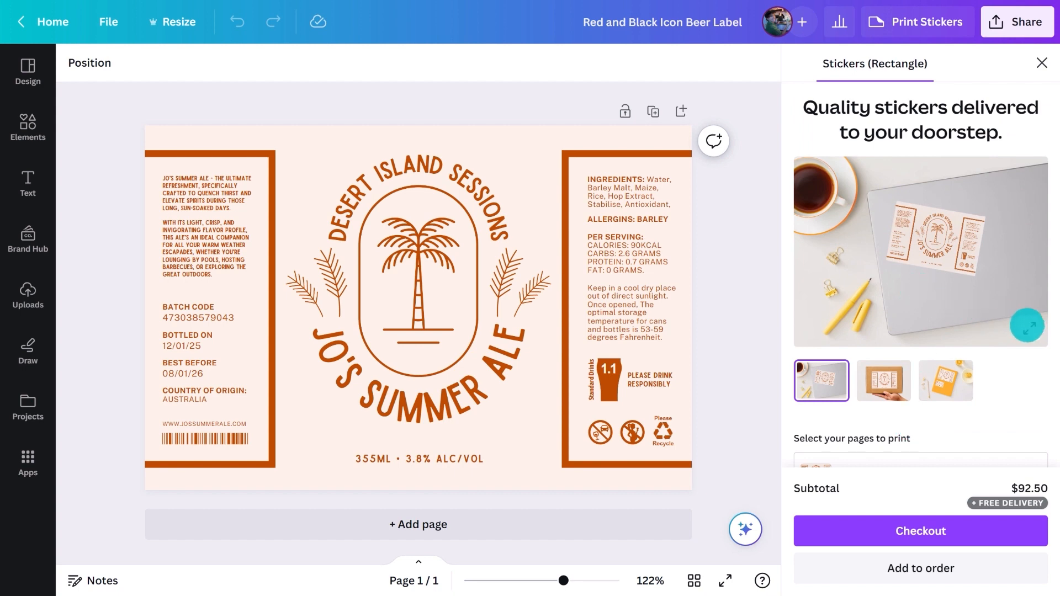
# - View the laptop sticker mockup of the label at full size and return to the printing options
pyautogui.click(1029, 326)
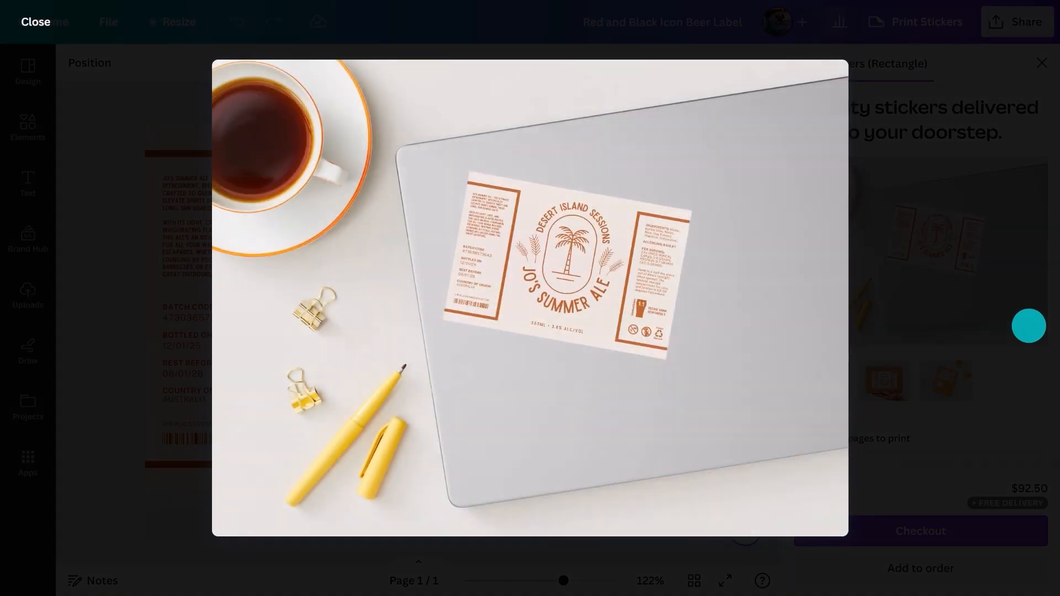
pyautogui.click(1029, 326)
# - Choose the Gloss finish and a quantity of 50 stickers for the print order, and close the sticker printing options
pyautogui.scroll(-5, 989, 414)
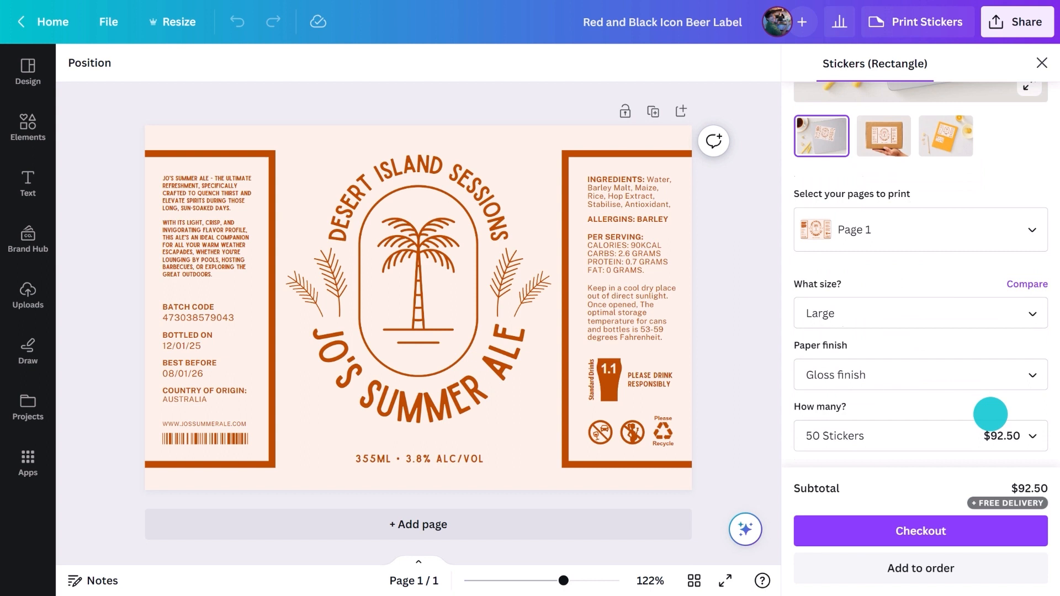
pyautogui.click(879, 307)
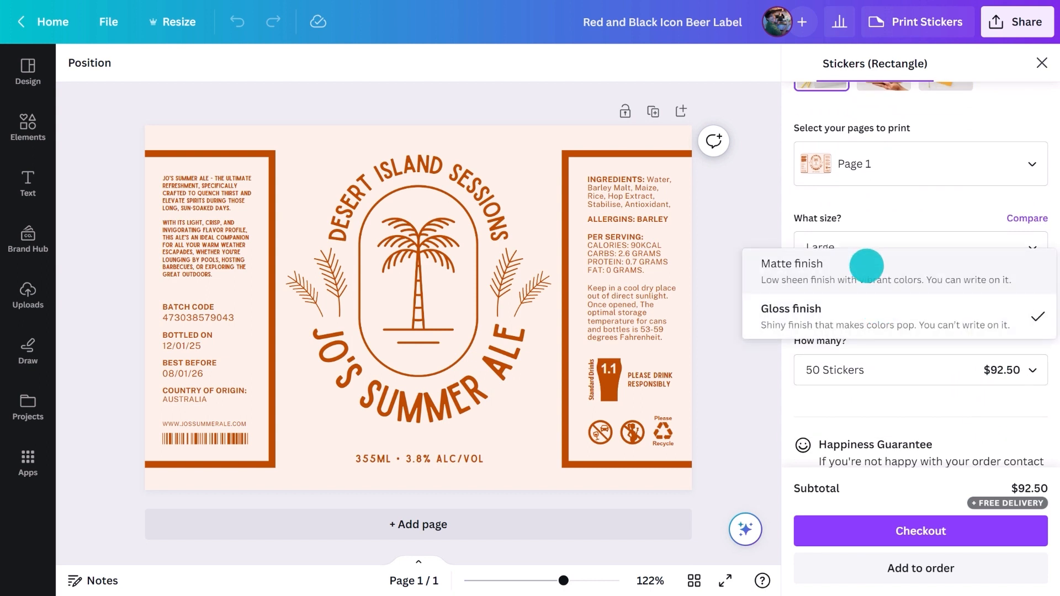
pyautogui.click(865, 310)
pyautogui.click(930, 372)
pyautogui.click(930, 373)
pyautogui.scroll(-1, 930, 374)
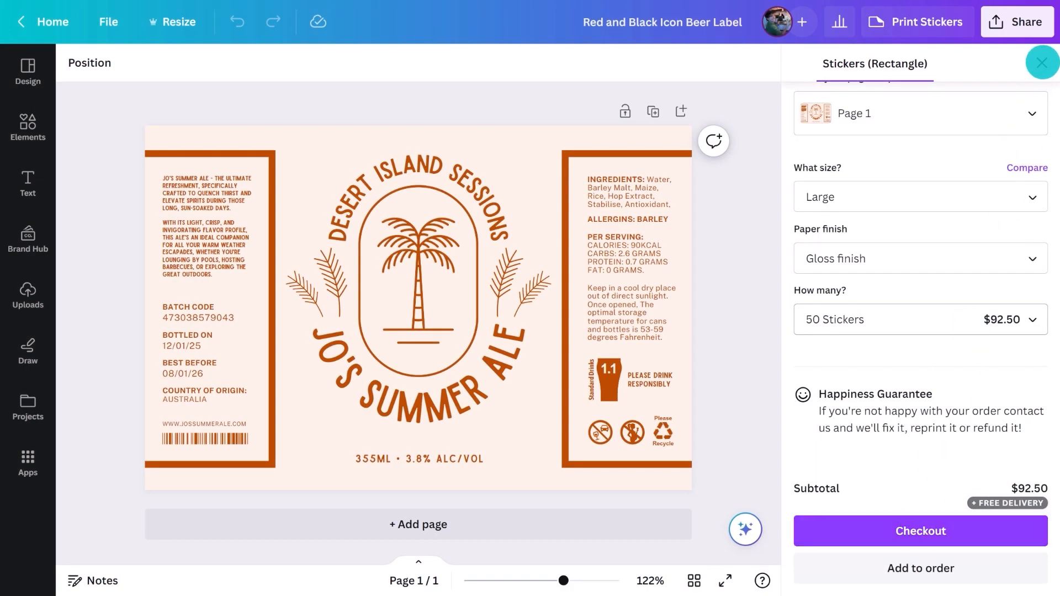
pyautogui.click(1042, 62)
# - Open the download settings for the label design and choose PDF Print as the file type
pyautogui.click(1022, 22)
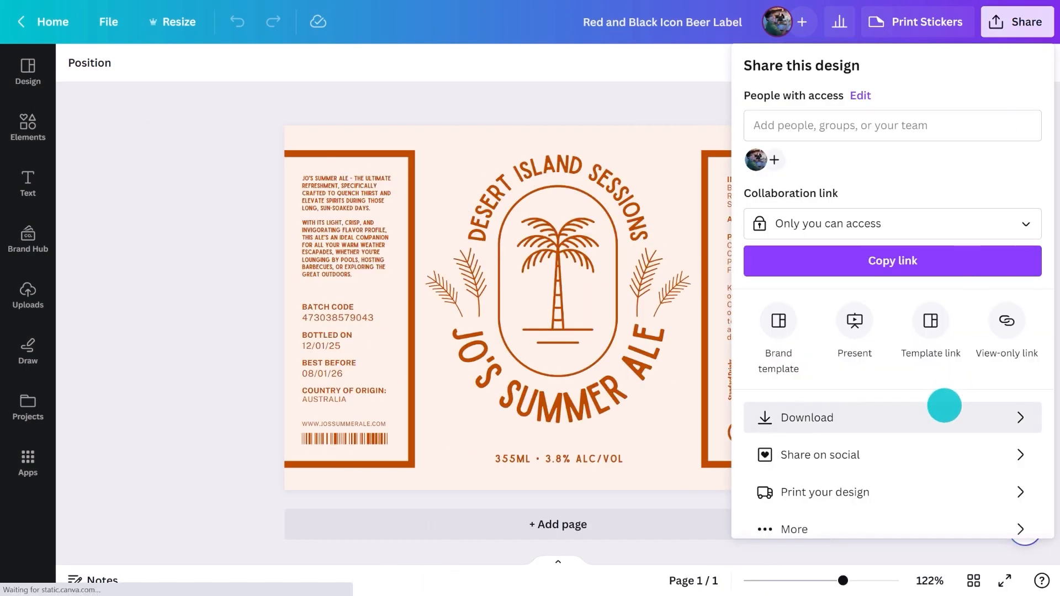
pyautogui.click(945, 418)
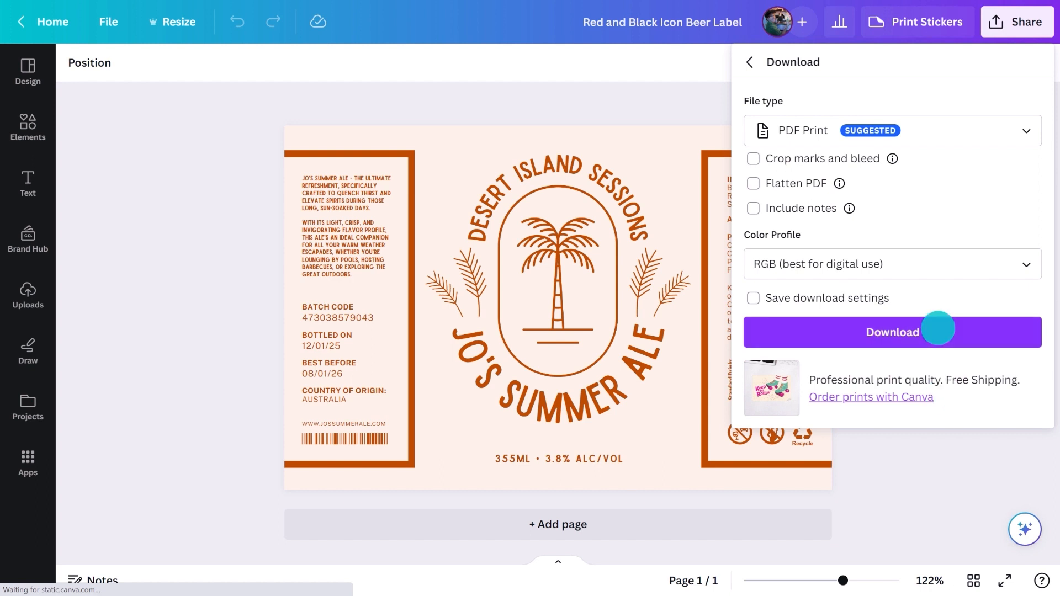
pyautogui.click(921, 131)
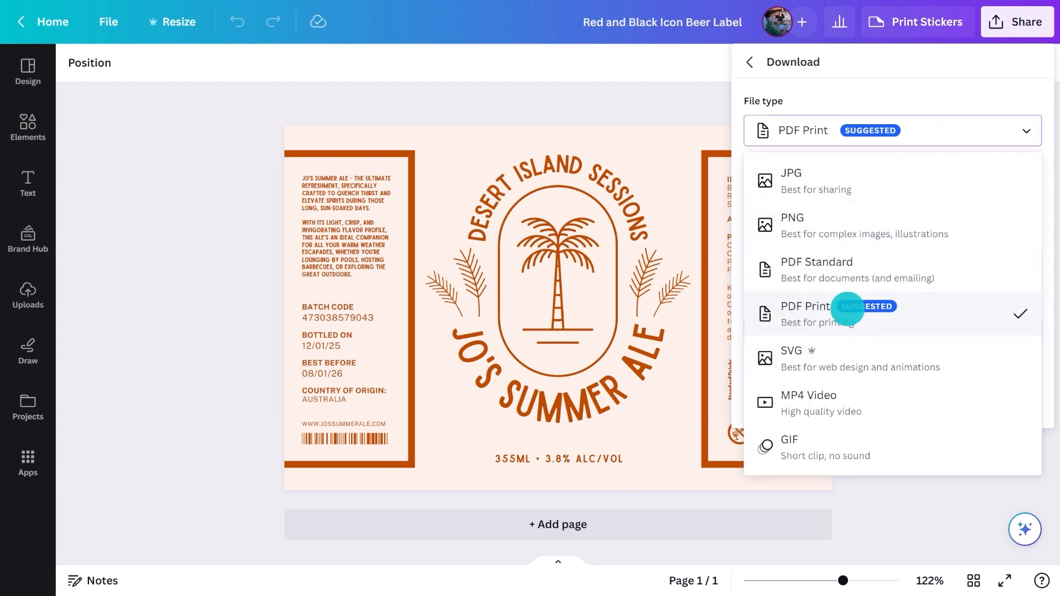
pyautogui.click(847, 308)
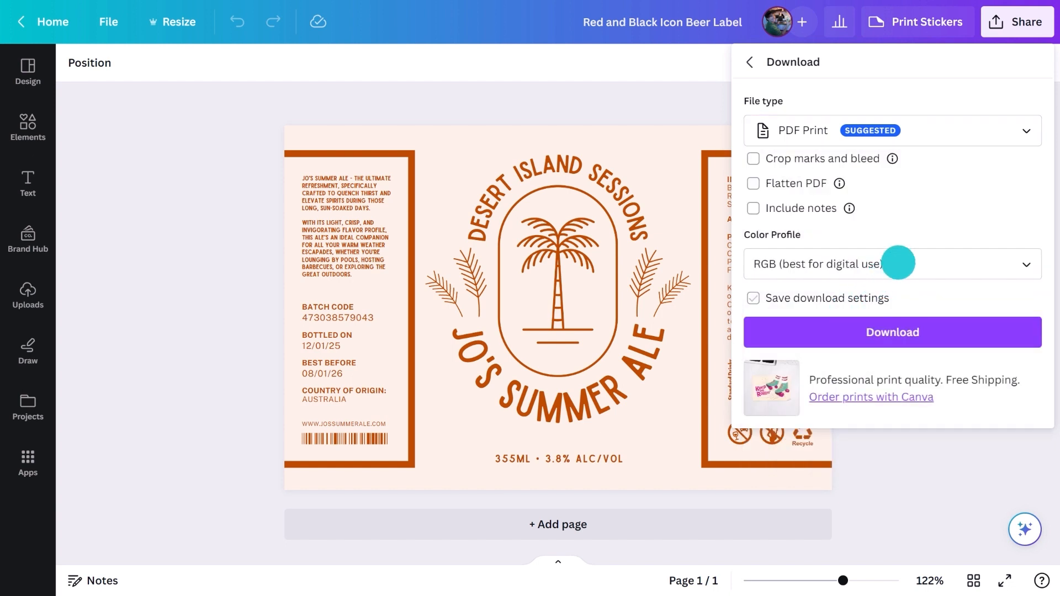
# - Download the label PDF with the CMYK (best for professional printing) color profile and crop marks and bleed enabled
pyautogui.click(901, 261)
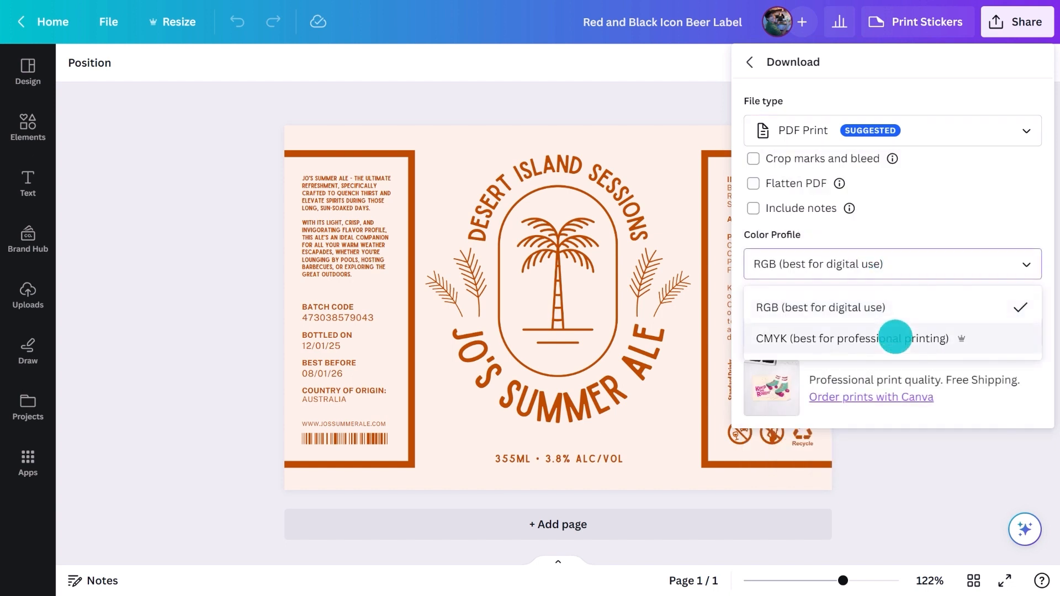
pyautogui.click(895, 338)
pyautogui.click(754, 159)
pyautogui.click(855, 335)
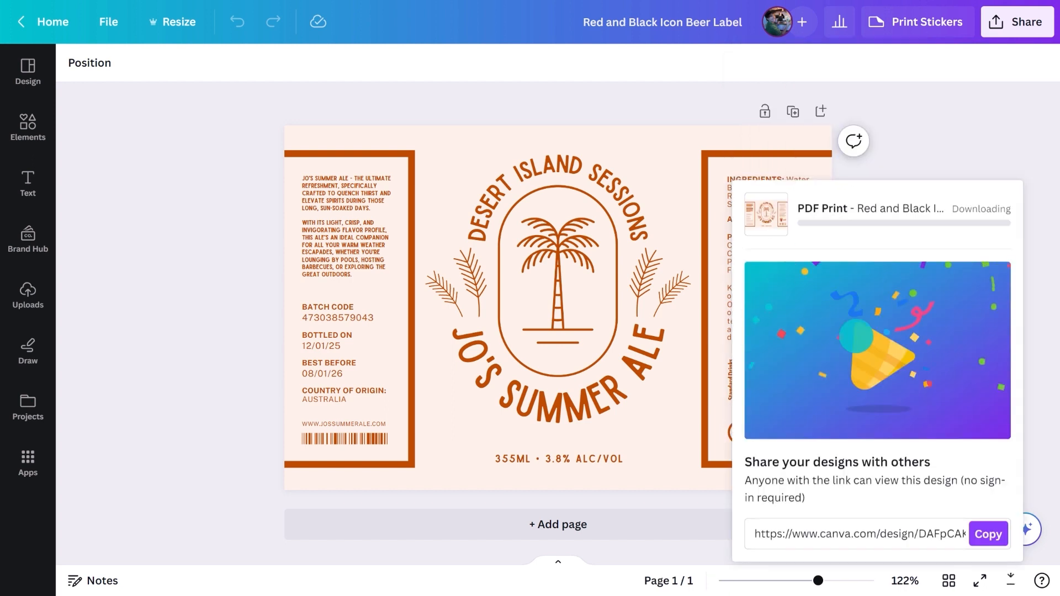